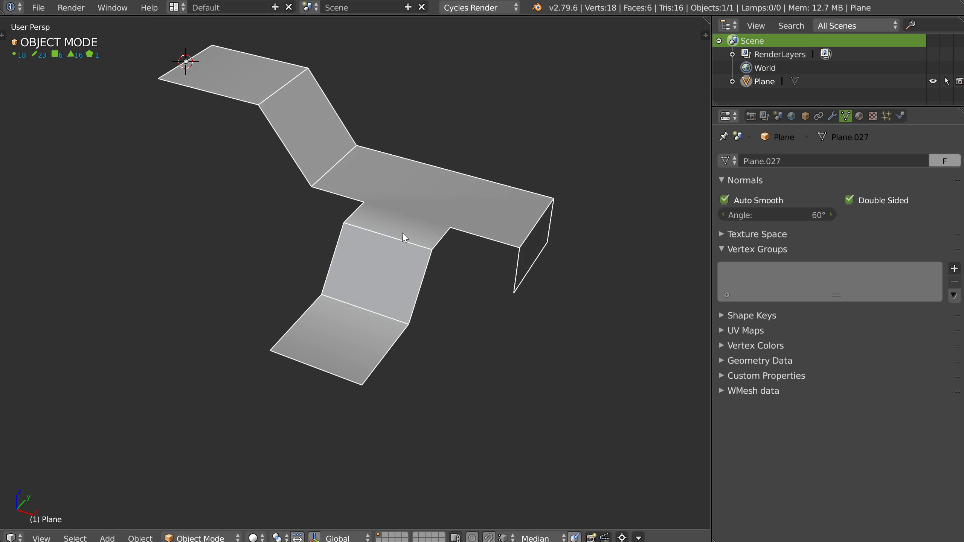
Step: Add a Mirror modifier to mirror the bracket mesh across X
middle_click_drag(404, 237, 422, 243)
key("alt+a")
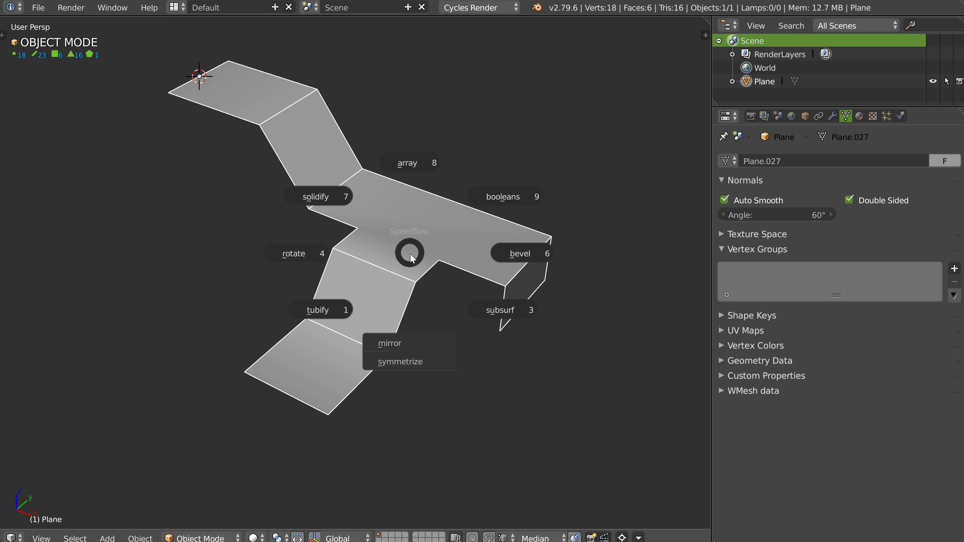
left_click(397, 344)
middle_click_drag(410, 323, 442, 282)
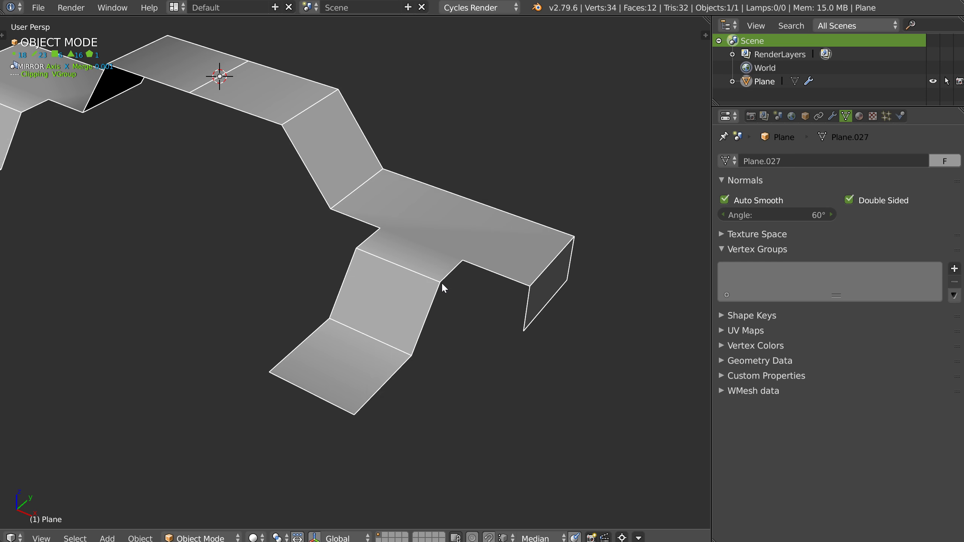
Step: Bevel the outer corner vertices of both flanges to round them
key("Tab")
key("alt+a")
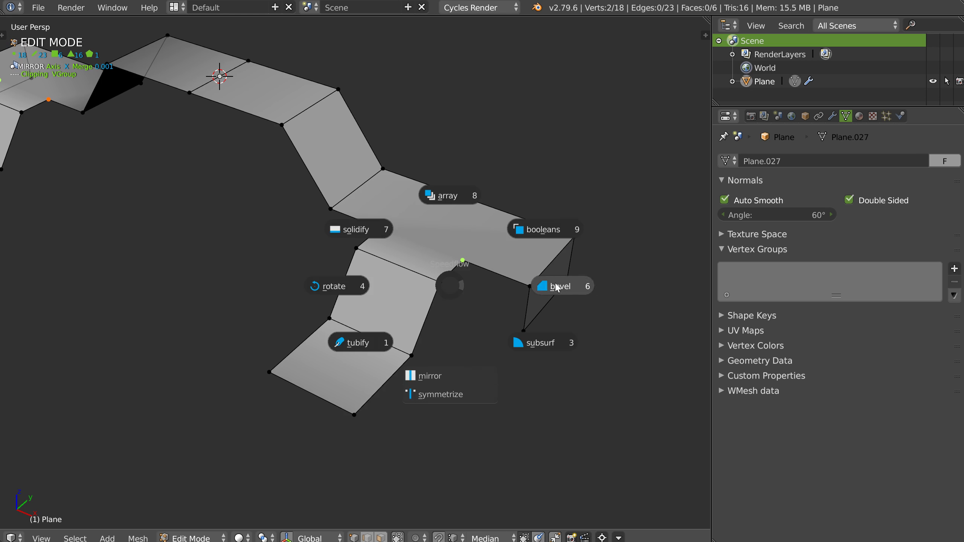
left_click(576, 287)
key("Escape")
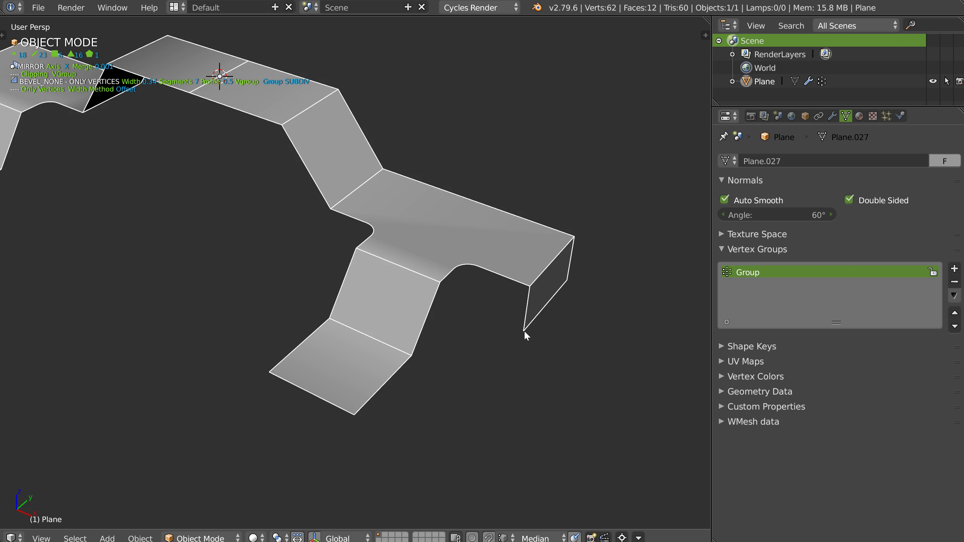
key("Tab")
right_click(524, 331)
right_click(568, 280, "shift")
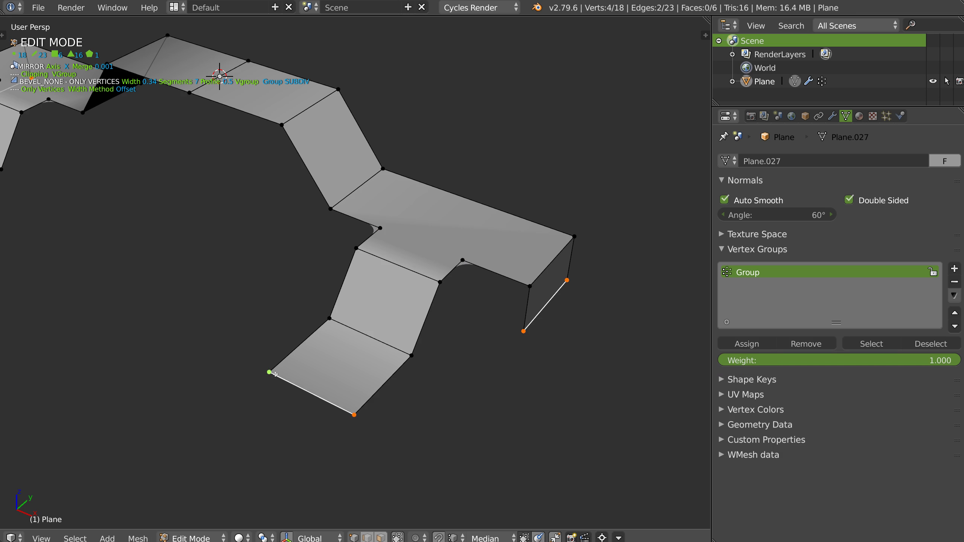
key("alt+a")
left_click(476, 384)
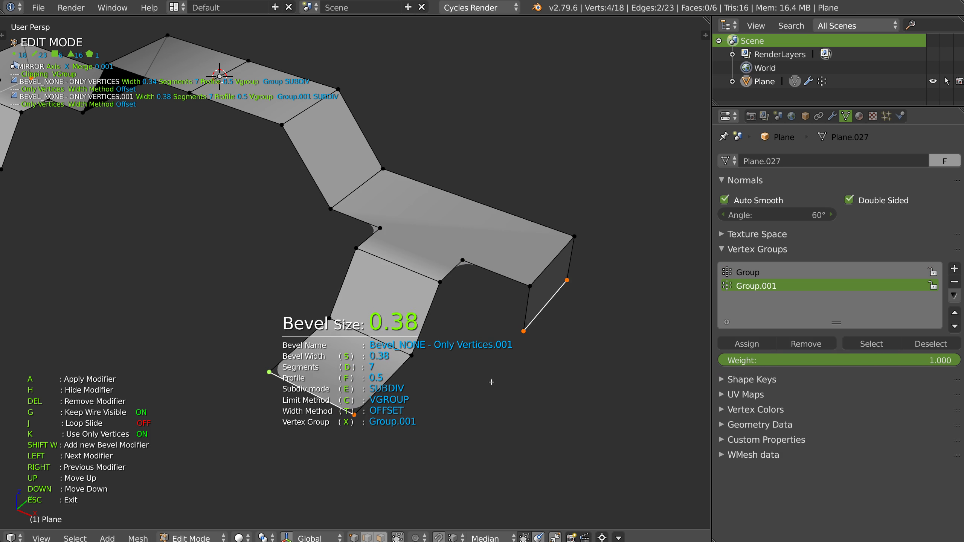
key("Tab")
middle_click_drag(447, 377, 391, 303)
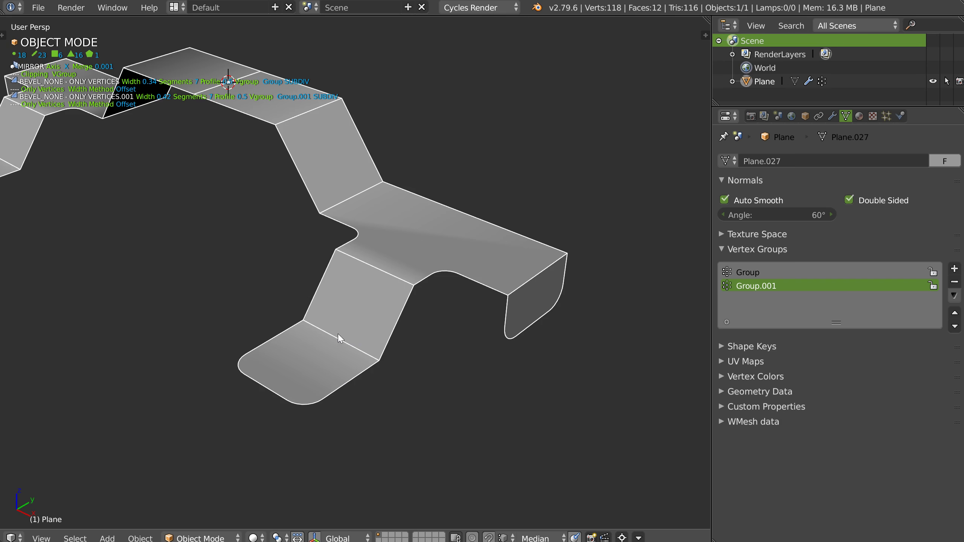
Step: Add a multi-segment weight-based bevel to the bend edges and adjust it
key("Tab")
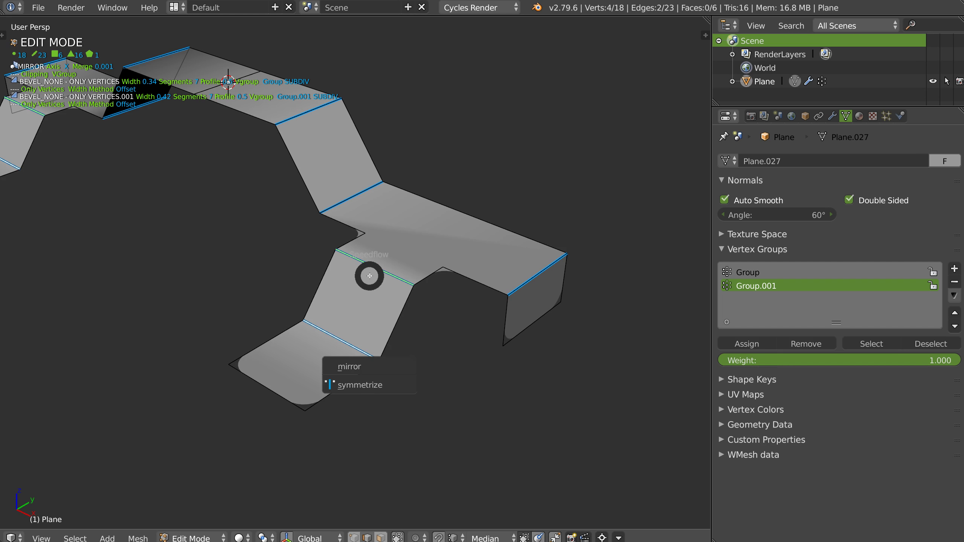
left_click(498, 283)
key("Tab")
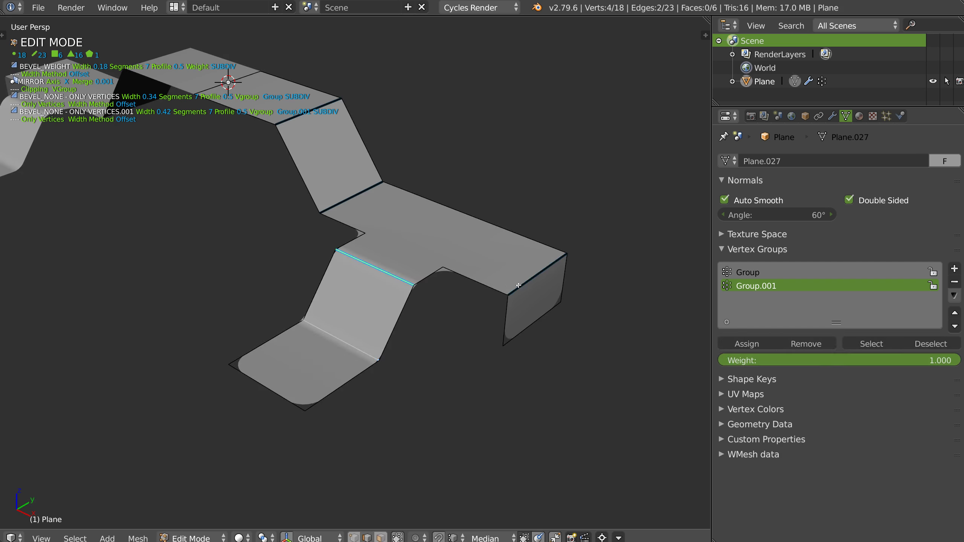
key("q")
left_click(678, 294)
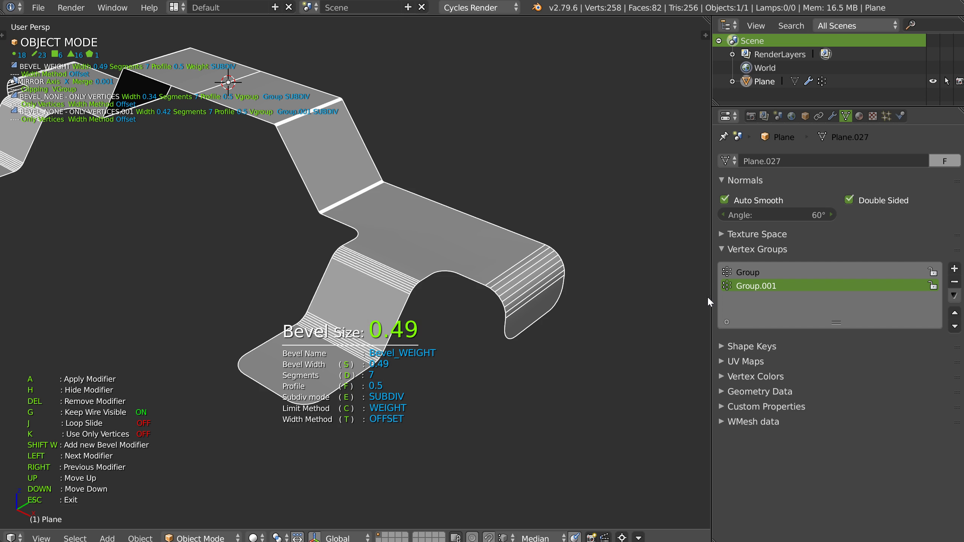
middle_click_drag(708, 301, 400, 288)
key("Tab")
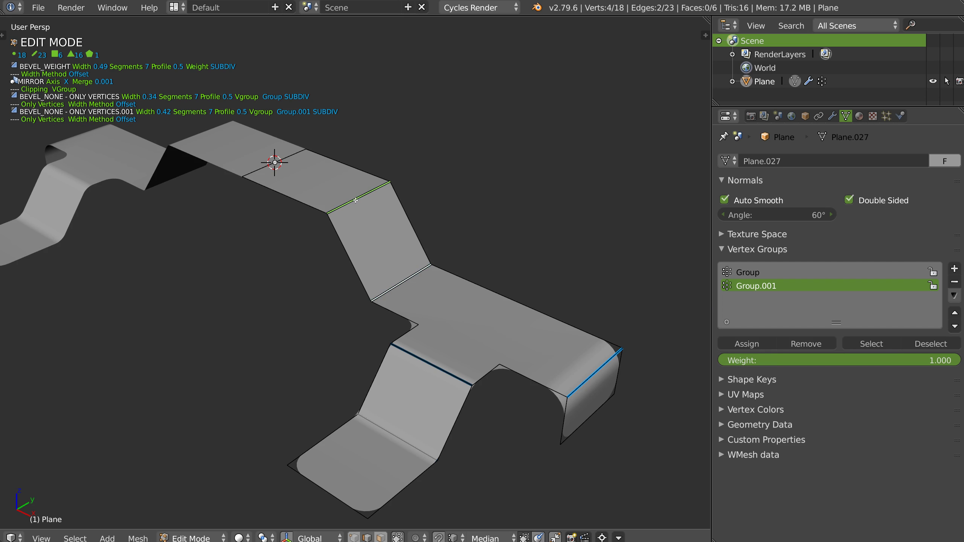
key("q")
left_click(476, 217)
middle_click_drag(475, 217, 458, 256)
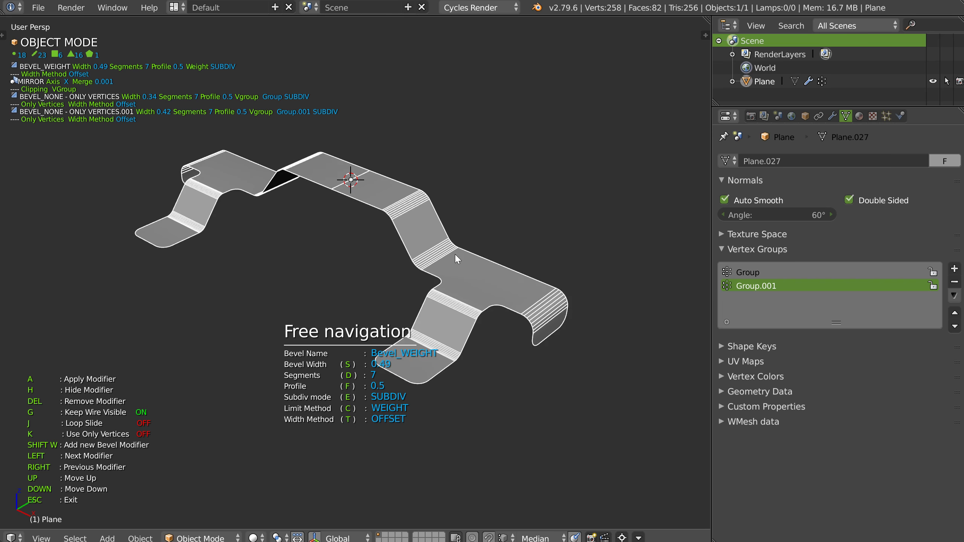
Step: Add a 0.17 Solidify and a 0.03 angle-limited bevel to the sheet
key("Tab")
key("q")
left_click(381, 208)
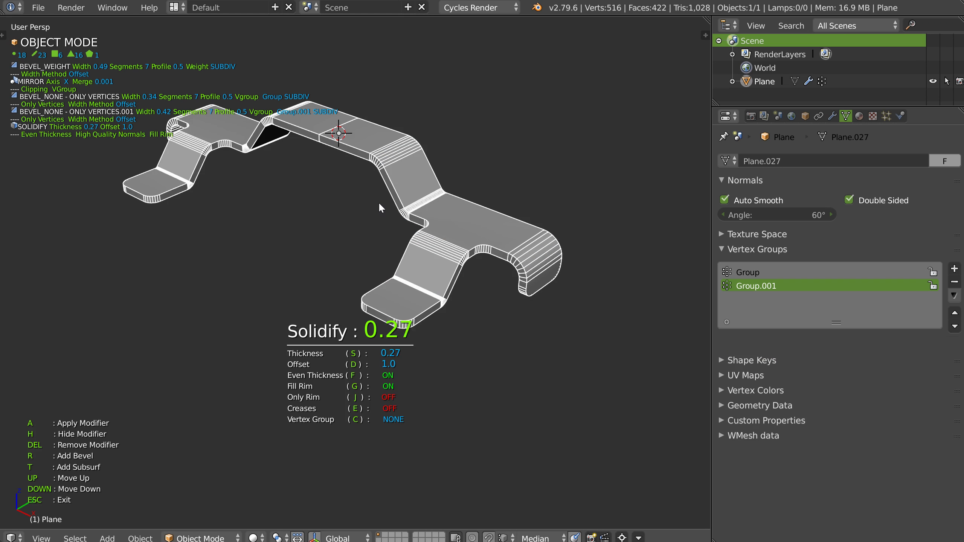
scroll(525, 221, "up", 5)
middle_click_drag(525, 221, 489, 234)
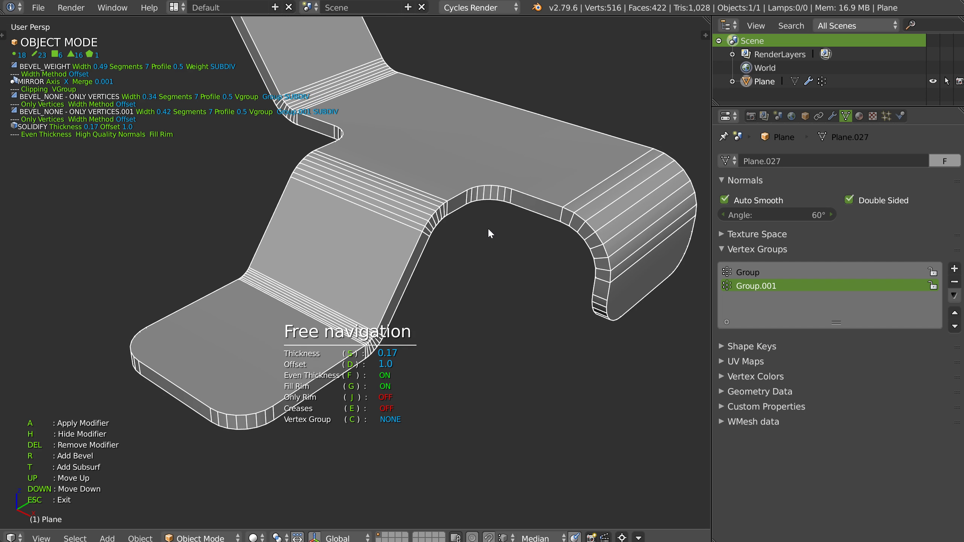
key("r")
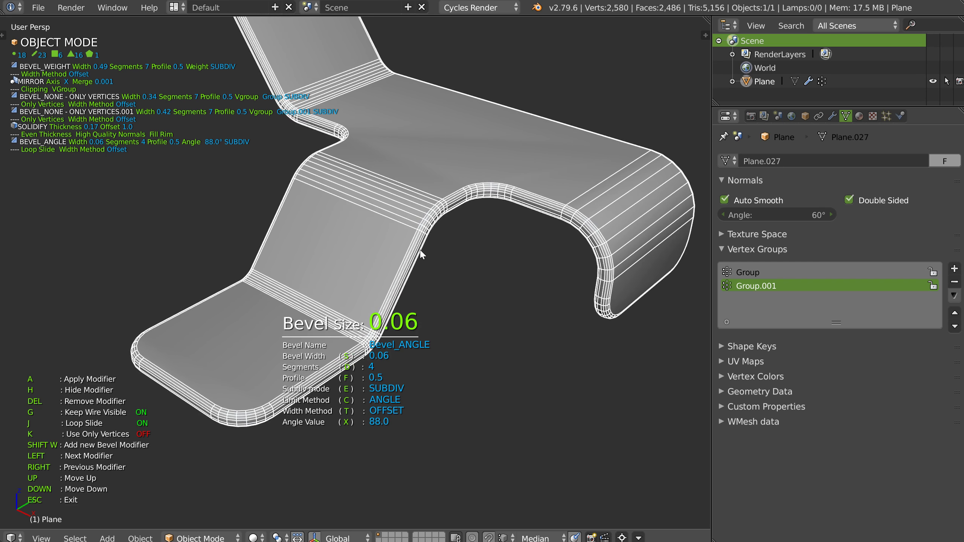
mouse_move(390, 263)
middle_mouse_down()
mouse_move(423, 256)
mouse_move(389, 260)
middle_mouse_up()
Step: Turn off wireframe and add a beauty Triangulate modifier limited to n-gons
key("shift+v")
left_click(459, 265)
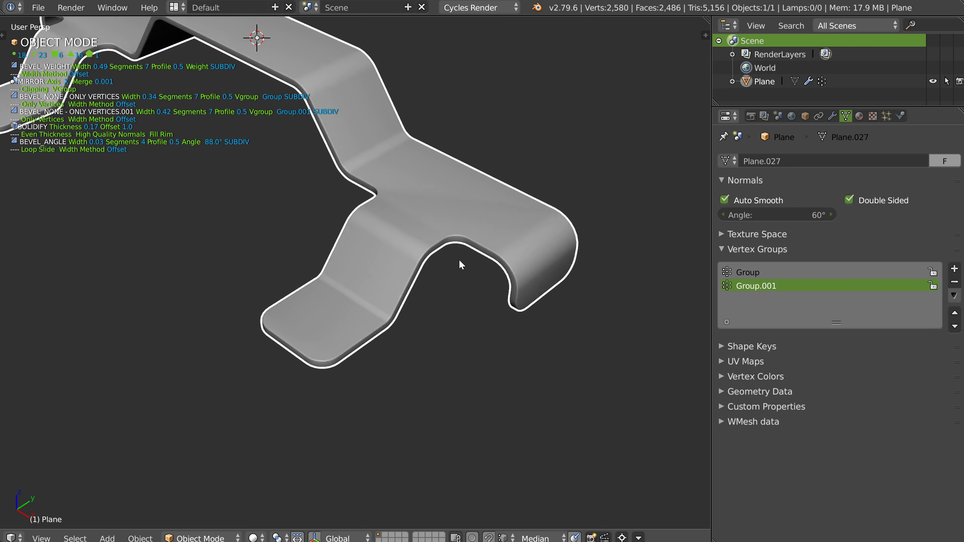
left_click(833, 116)
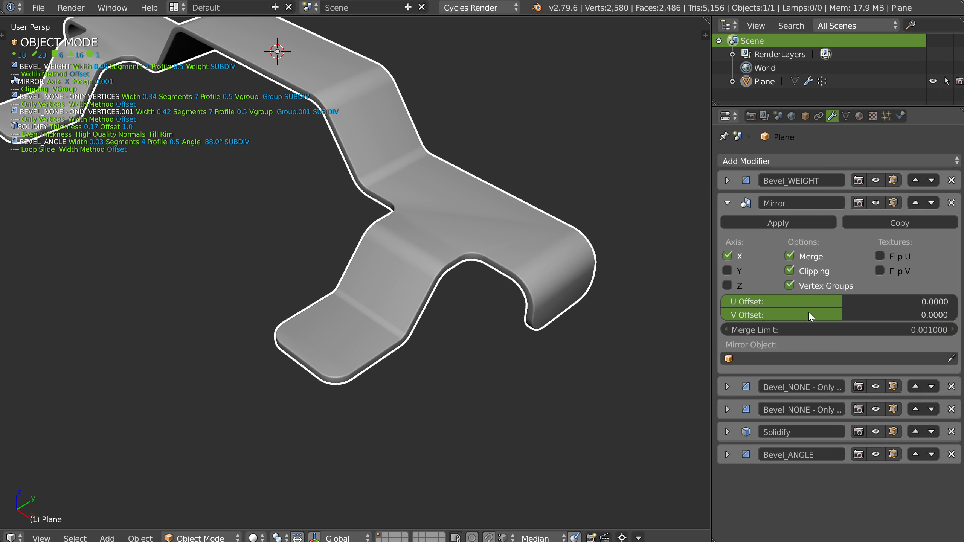
left_click(728, 205)
left_click(757, 160)
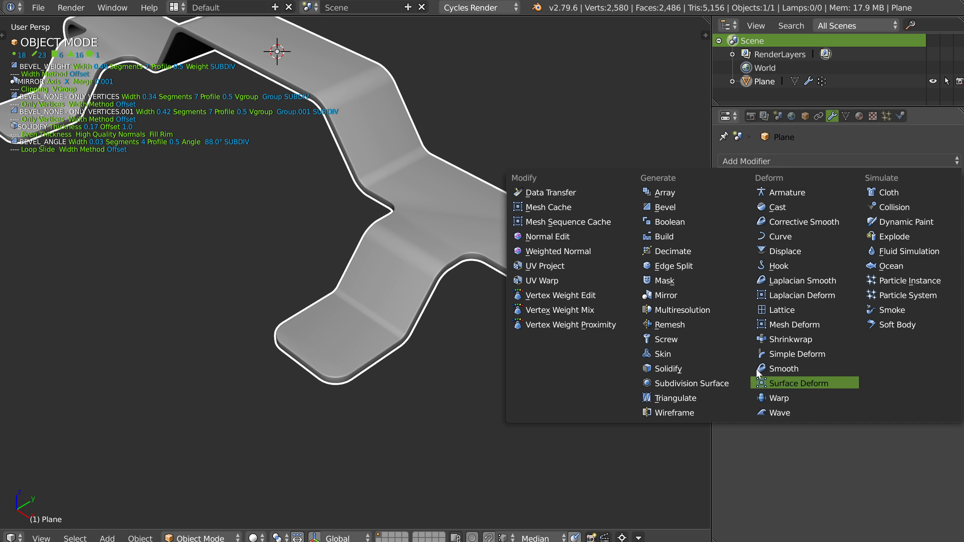
left_click(686, 396)
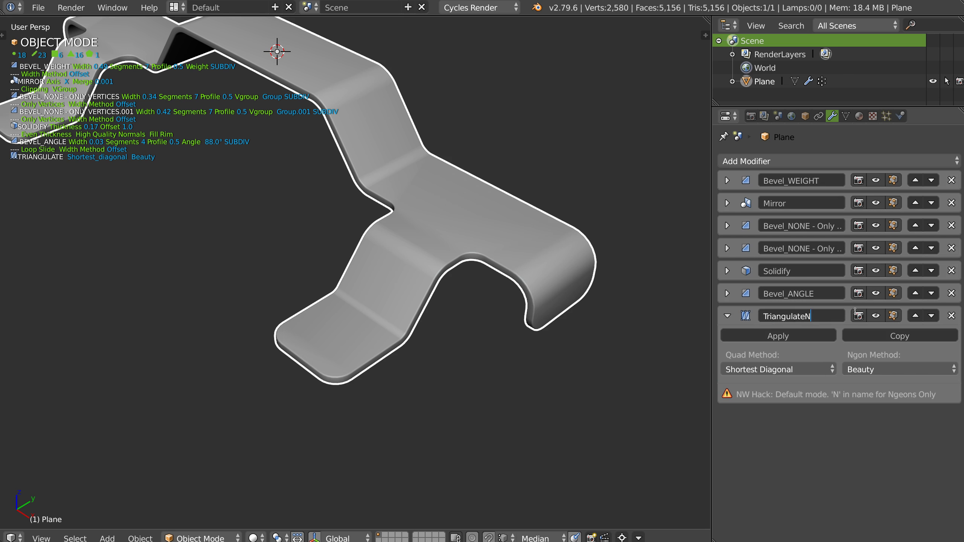
left_click(875, 314)
left_click(878, 317)
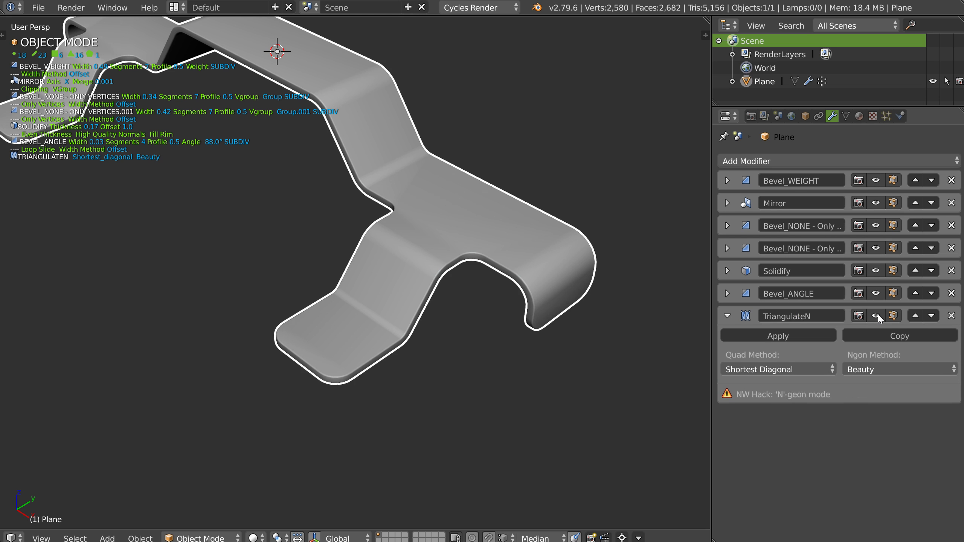
middle_click_drag(461, 181, 424, 231)
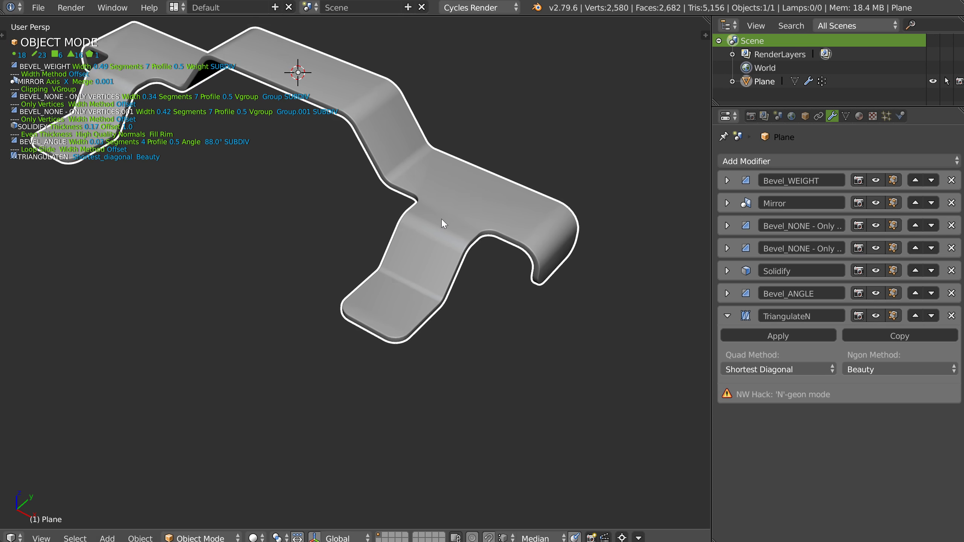
Step: Append a face-area Weighted Normal modifier to the bracket
key("z")
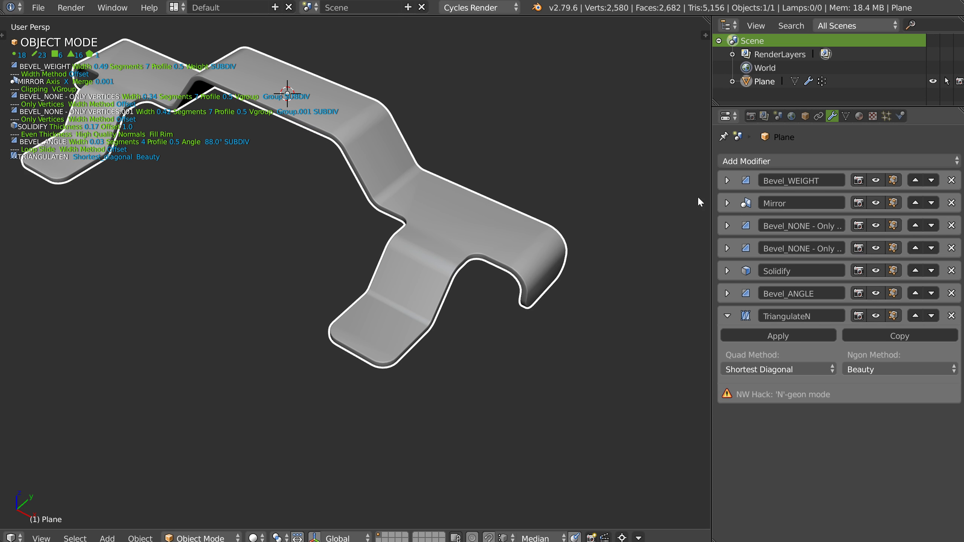
left_click(770, 160)
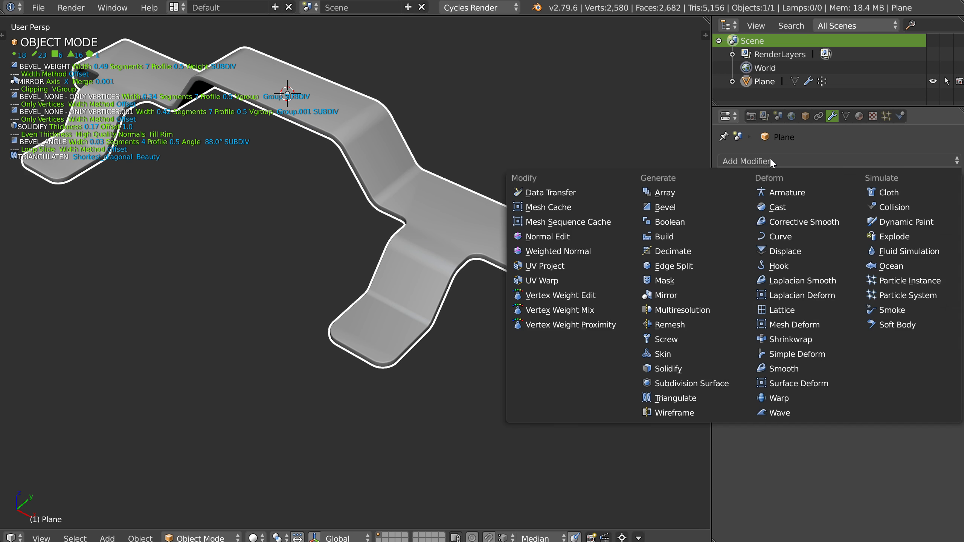
left_click(553, 249)
mouse_move(551, 251)
middle_mouse_down()
mouse_move(454, 239)
mouse_move(416, 247)
mouse_move(482, 271)
mouse_move(469, 276)
middle_mouse_up()
scroll(416, 247, "up", 5)
scroll(446, 227, "down", 2)
scroll(430, 236, "down", 2)
Step: Toggle all modifiers off in the viewport and back on to compare
key("q")
left_click(368, 282)
middle_click_drag(368, 282, 462, 279)
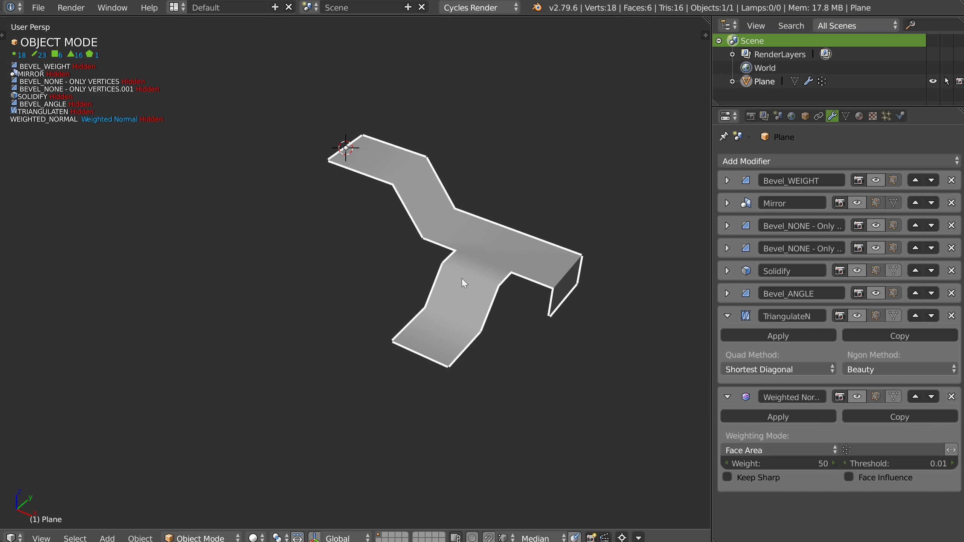
key("q")
left_click(356, 271)
mouse_move(376, 267)
middle_mouse_down()
mouse_move(499, 267)
mouse_move(427, 273)
mouse_move(443, 295)
mouse_move(407, 327)
middle_mouse_up()
scroll(432, 310, "up", 2)
Step: Add a cylinder, scale it down and move it below the bracket's foot
right_click(404, 361)
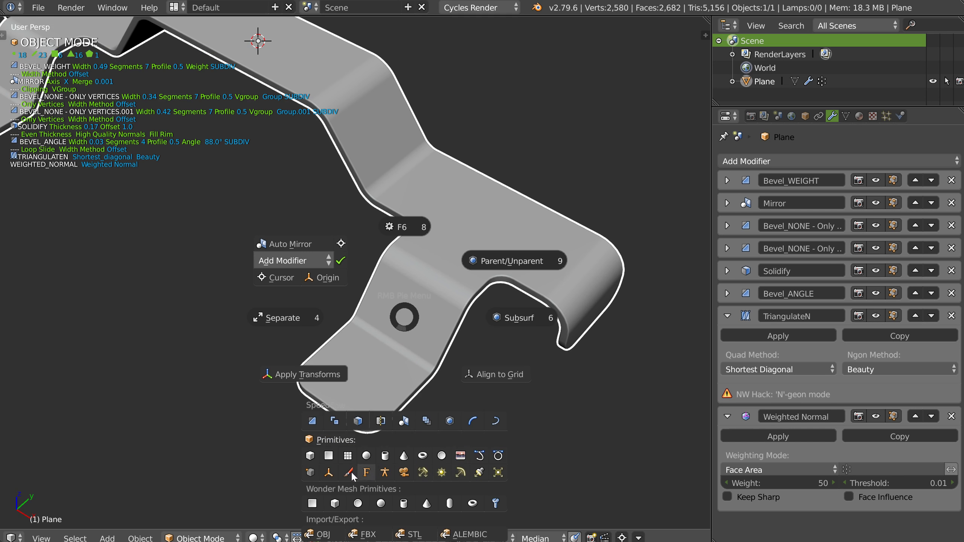
left_click(385, 456)
left_click(337, 376)
key("s")
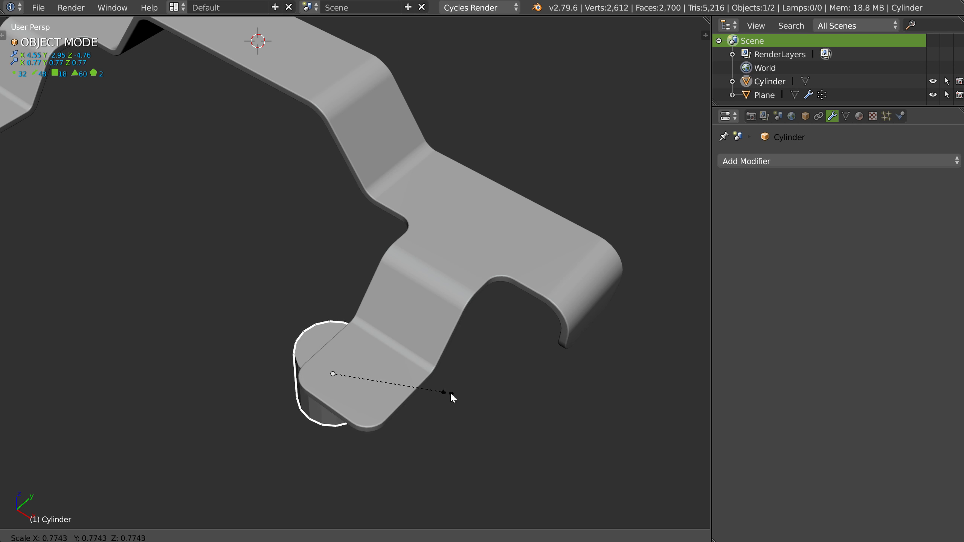
left_click(376, 397)
scroll(422, 368, "down", 2)
key("g")
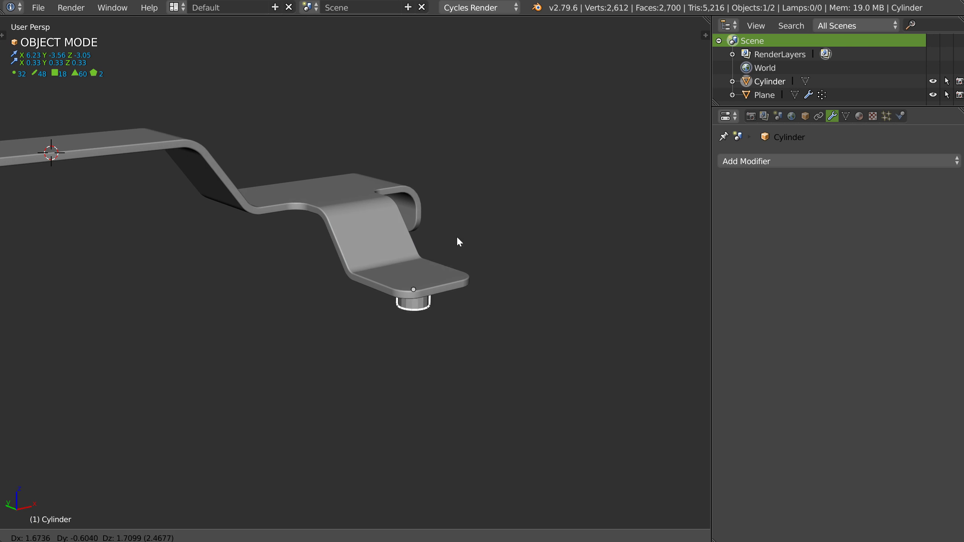
left_click(471, 260)
scroll(483, 281, "up", 4)
Step: Raise the cylinder into the foot, shrink it further and fine-tune its position
mouse_move(425, 270)
middle_mouse_down()
mouse_move(360, 273)
mouse_move(395, 284)
middle_mouse_up()
key("g")
left_click(306, 269)
key("s")
left_click(415, 271)
key("g")
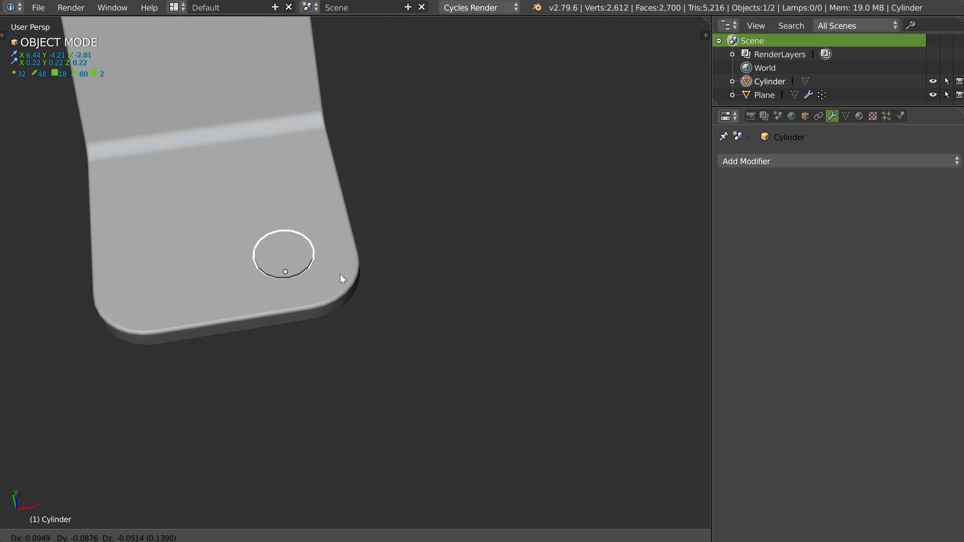
left_click(342, 270)
middle_click_drag(343, 270, 326, 245)
Step: Array the cylinder into two copies at offset -1.97, then select the bracket as active
key("shift+q")
left_click(342, 168)
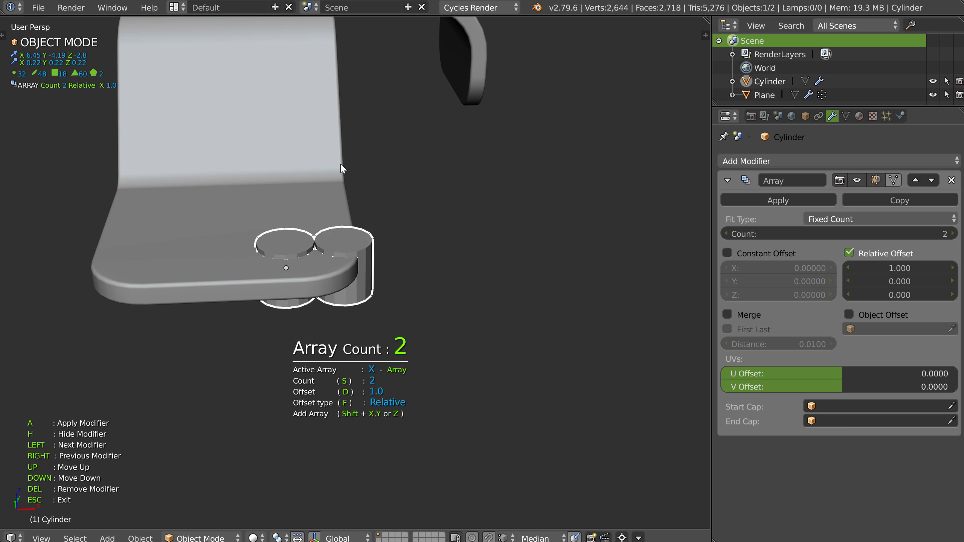
key("d")
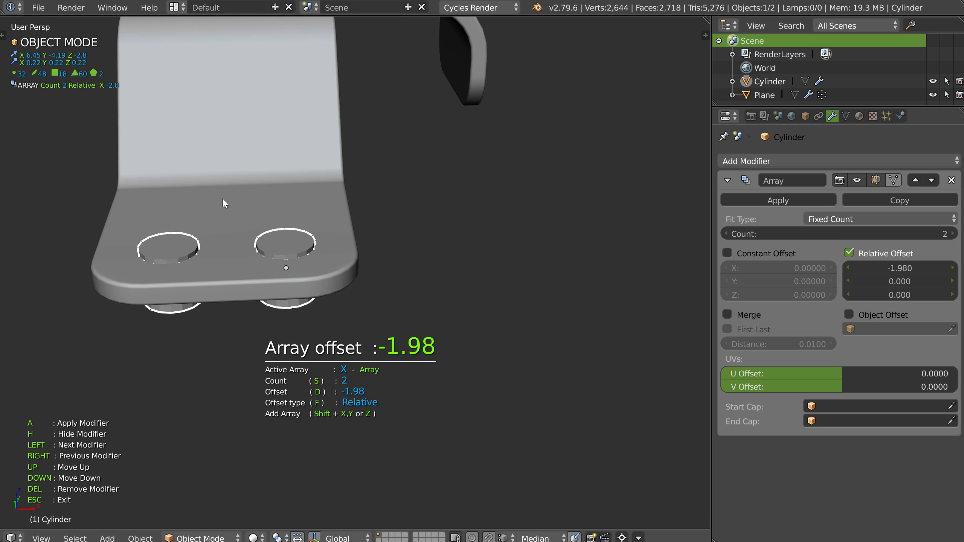
left_click(222, 199)
key("Escape")
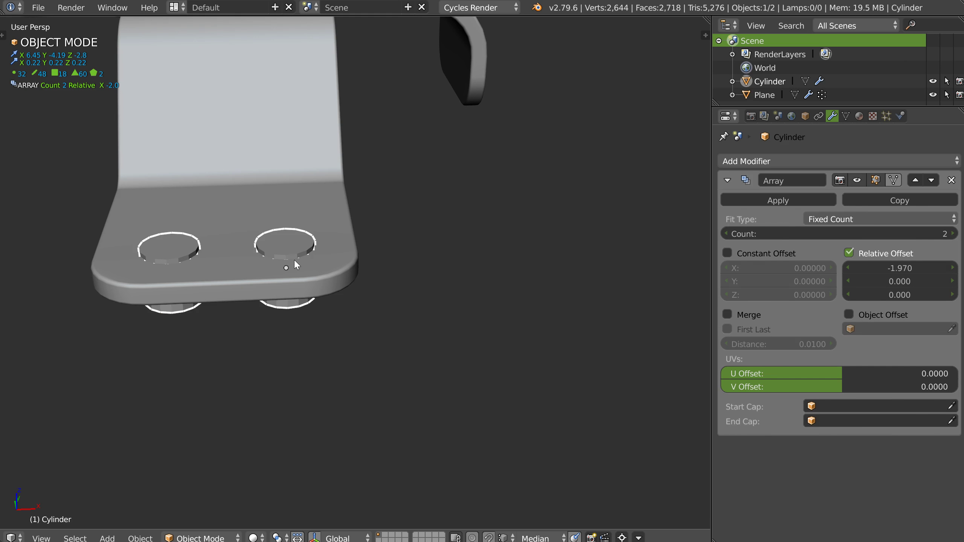
left_click(340, 273, "shift")
key("shift+q")
Step: Cut the cylinders from the bracket with a Boolean Difference placed earlier in the stack
left_click(433, 217)
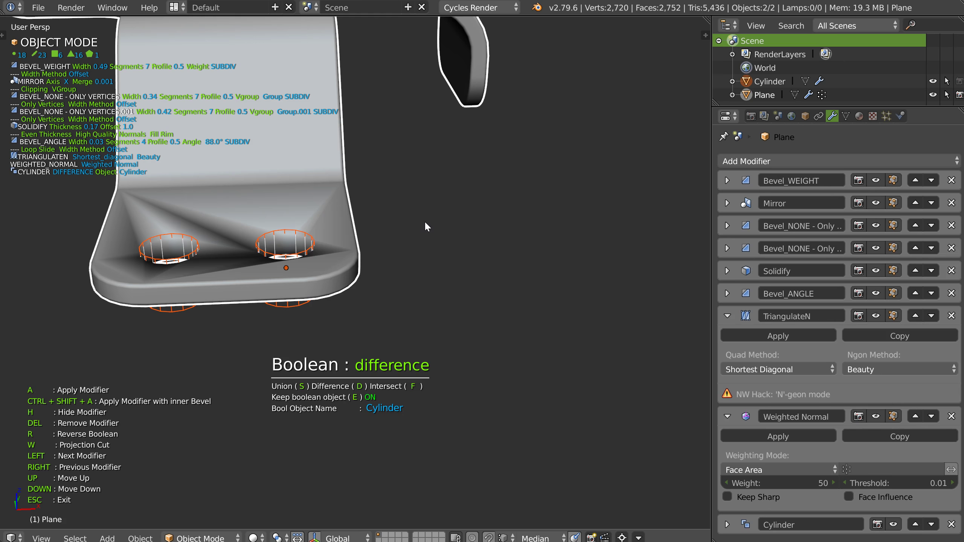
key("Up")
key("Up")
key("Up")
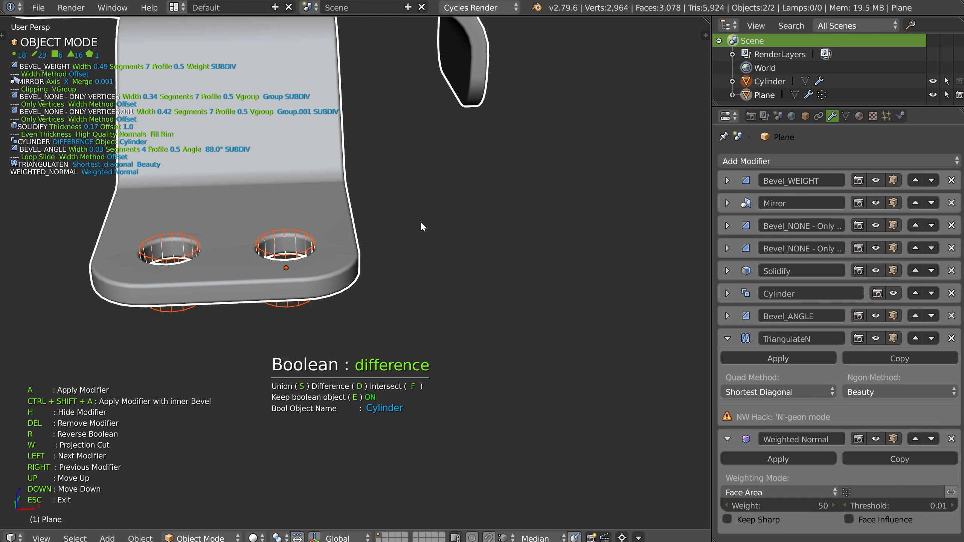
key("Escape")
mouse_move(399, 226)
middle_mouse_down()
mouse_move(389, 154)
mouse_move(312, 321)
mouse_move(319, 226)
middle_mouse_up()
Step: Hide the cutter cylinders and inspect the two holes in the foot
key("h")
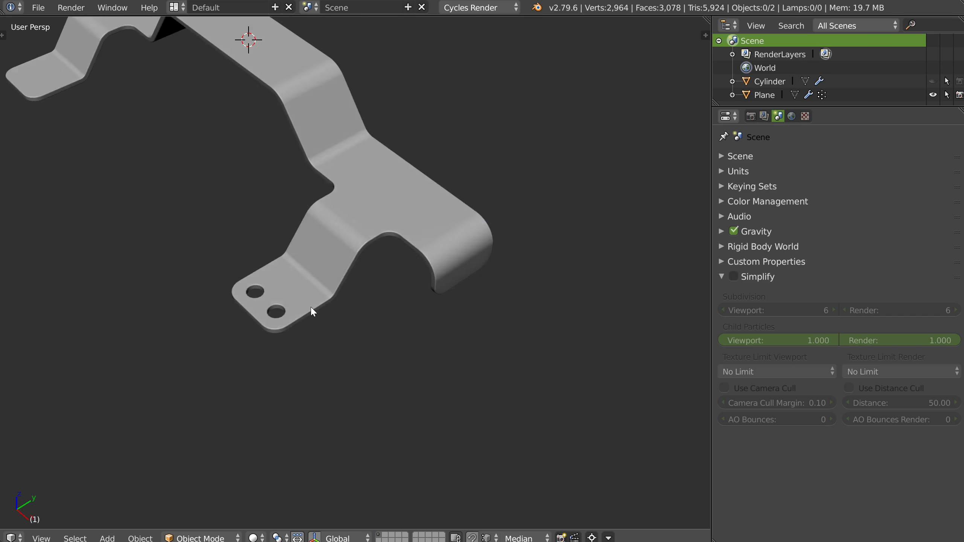
middle_click_drag(313, 308, 422, 282)
scroll(437, 268, "up", 3)
middle_click_drag(452, 254, 397, 294)
scroll(410, 296, "down", 2)
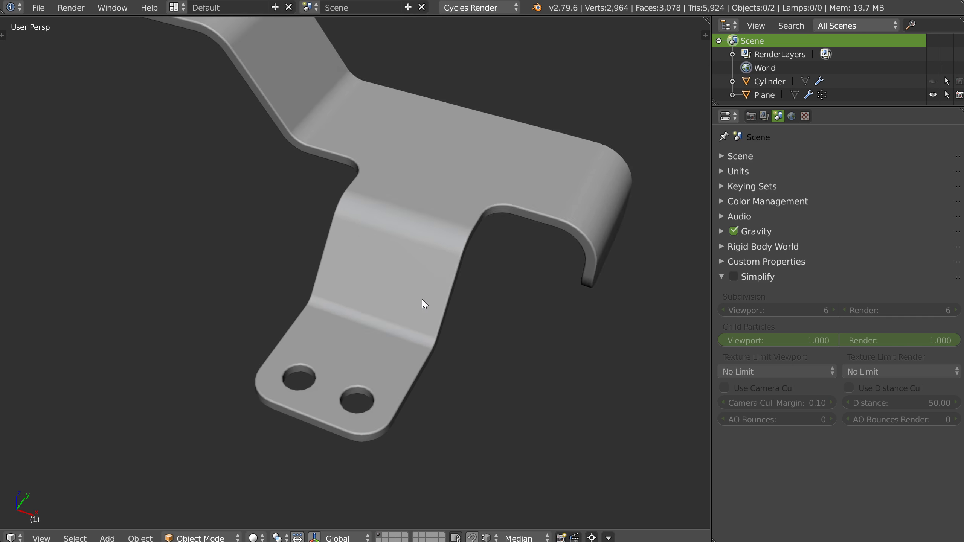
left_click(409, 312)
right_click(405, 317)
Step: Add a level-2 Subdivision Surface and widen the Bevel_WEIGHT width to 0.6
left_click(522, 322)
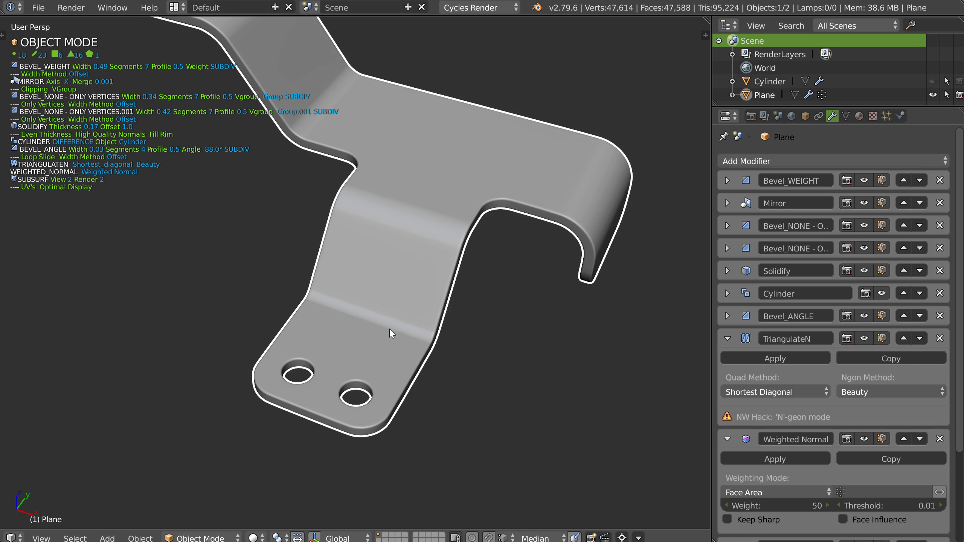
mouse_move(390, 328)
middle_mouse_down()
mouse_move(473, 308)
mouse_move(375, 277)
mouse_move(411, 216)
mouse_move(441, 323)
mouse_move(398, 272)
mouse_move(432, 288)
mouse_move(538, 294)
mouse_move(389, 159)
middle_mouse_up()
key("Tab")
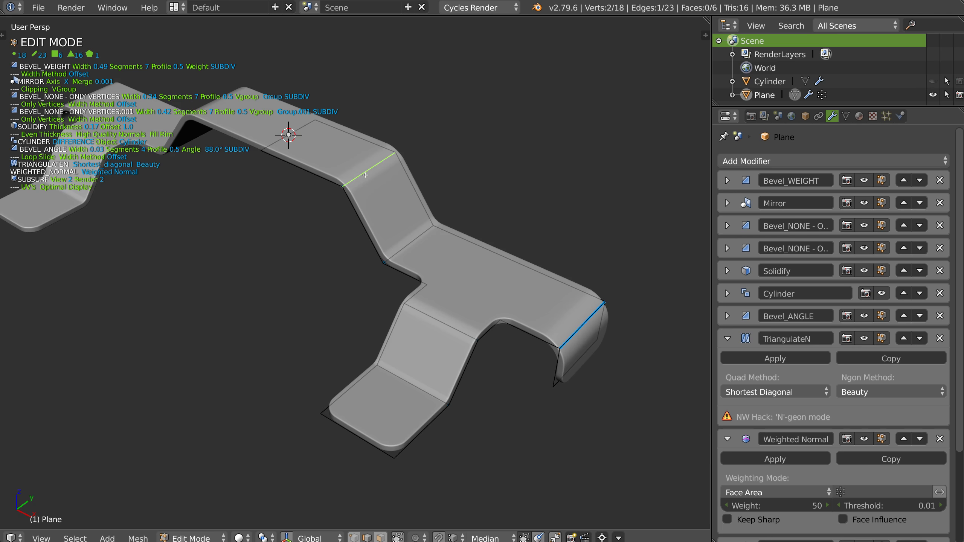
key("w")
left_click(274, 119)
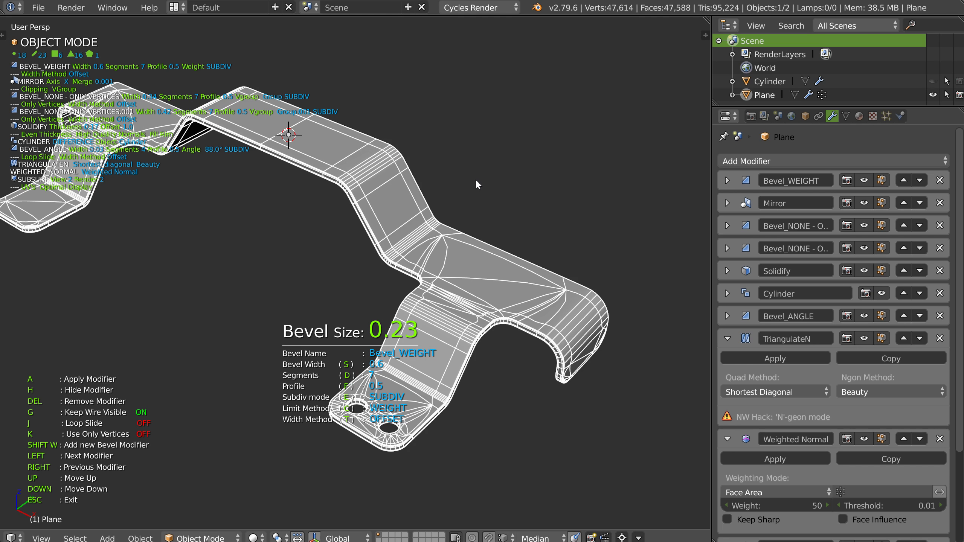
key("Tab")
key("Tab")
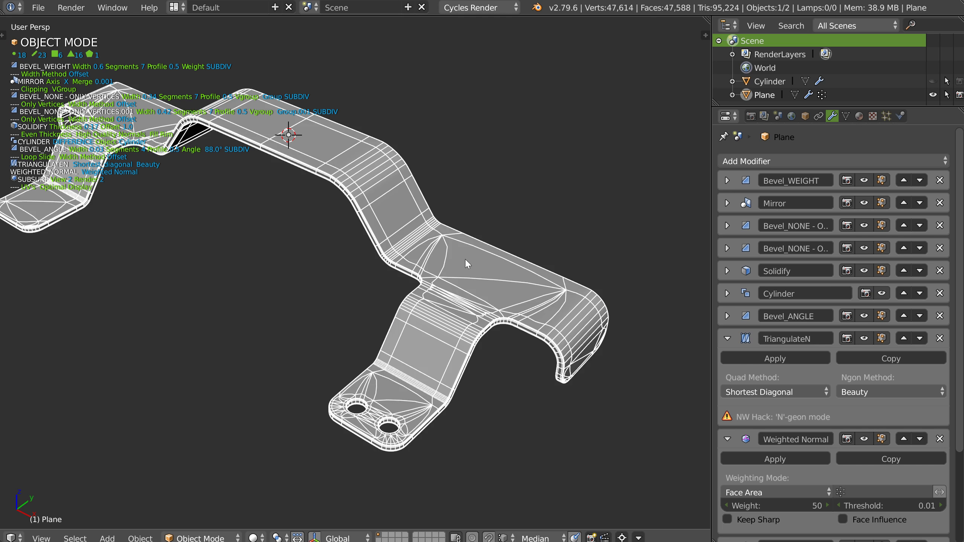
Step: Turn off the wireframe overlay and view the whole bracket
middle_click_drag(465, 264, 430, 259)
key("z")
left_click(536, 260)
scroll(518, 260, "up", 3)
scroll(518, 261, "down", 2)
mouse_move(504, 279)
middle_mouse_down()
mouse_move(552, 260)
mouse_move(549, 243)
mouse_move(482, 289)
mouse_move(510, 286)
mouse_move(446, 283)
mouse_move(474, 280)
middle_mouse_up()
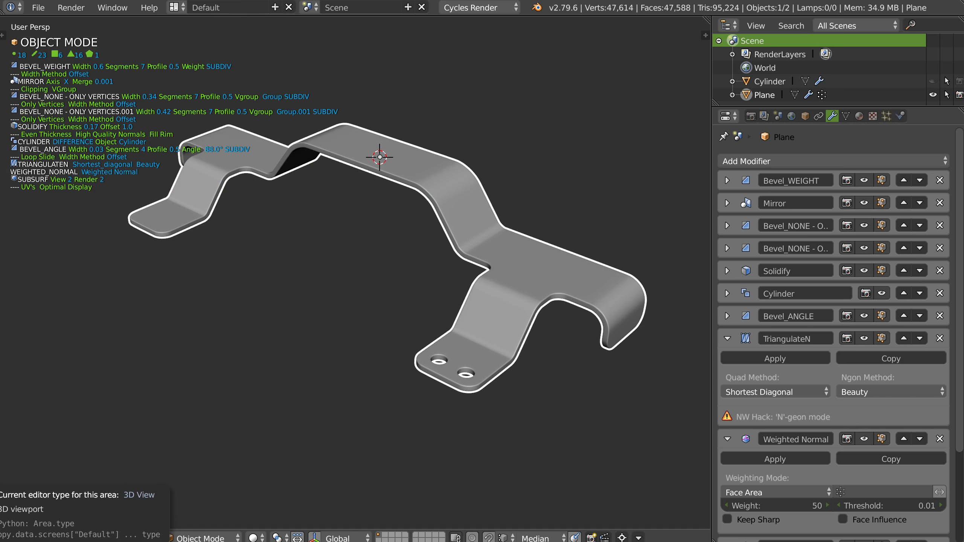